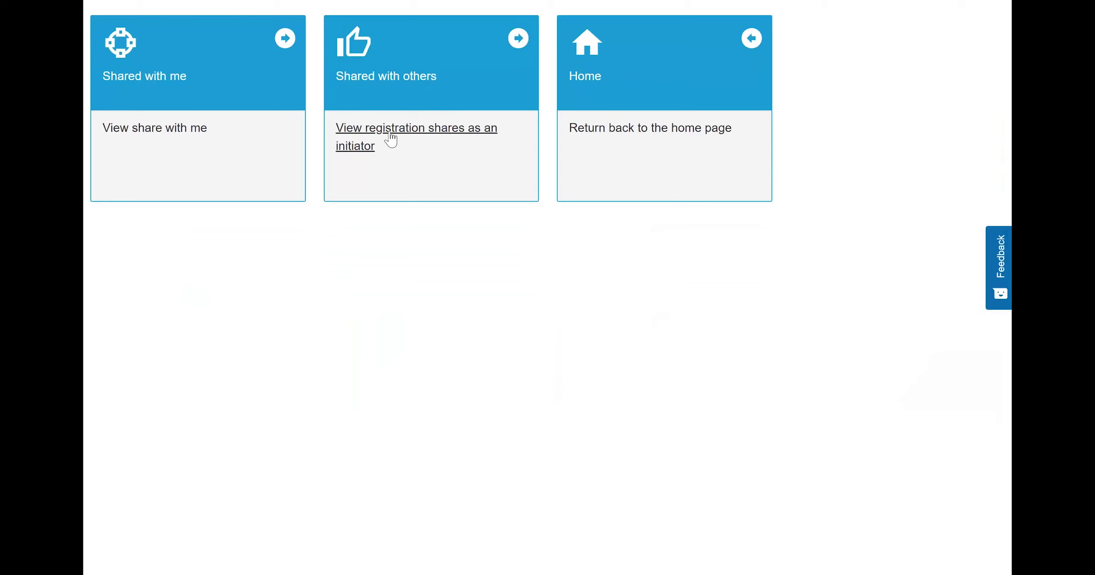
{"action": "left_click", "coordinate": [390, 140]}
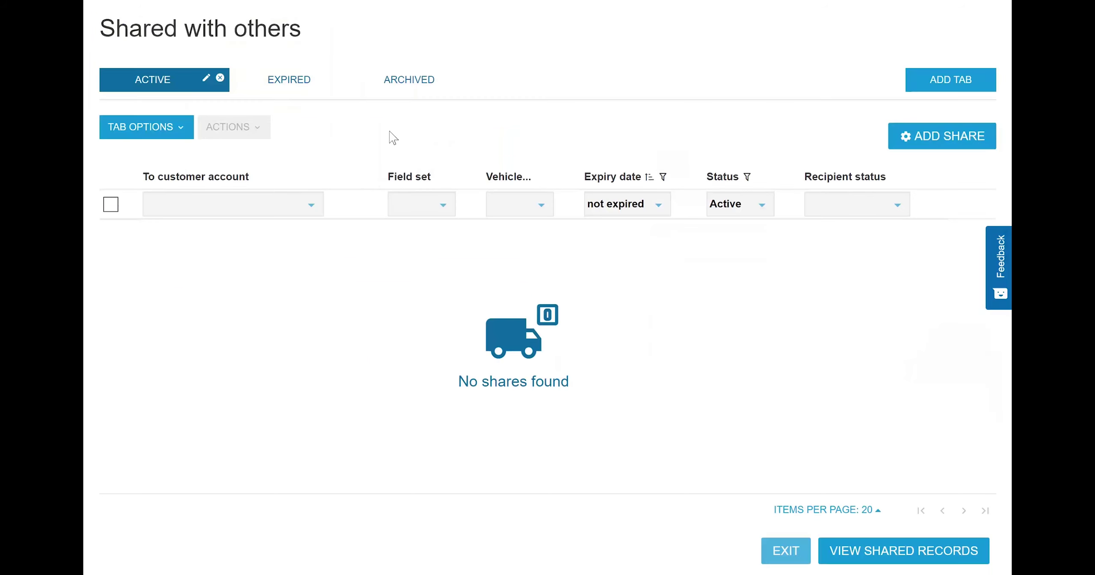
{"action": "left_click", "coordinate": [951, 136]}
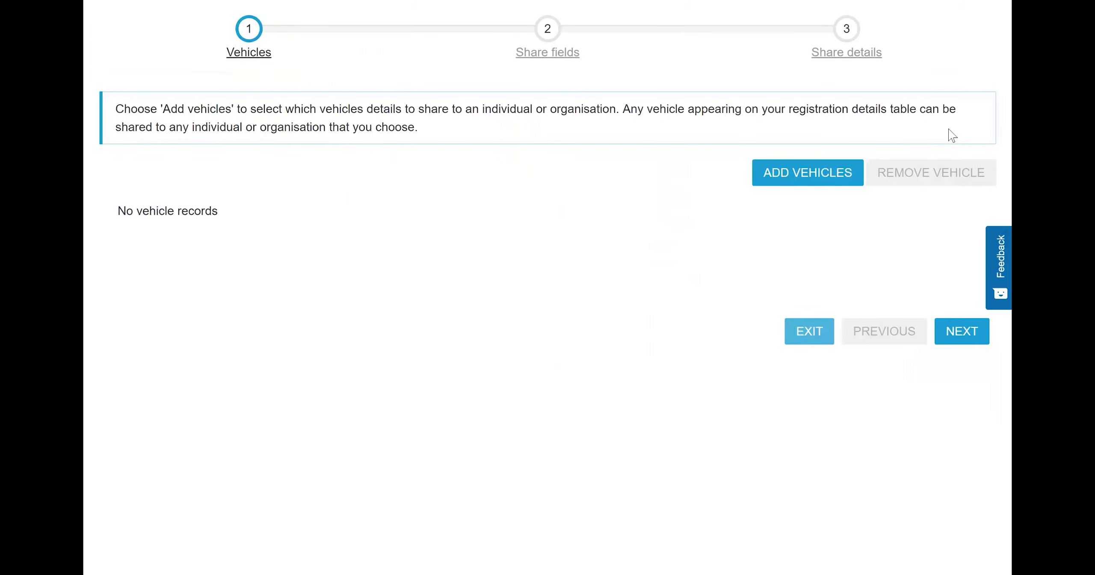
{"action": "left_click", "coordinate": [812, 177]}
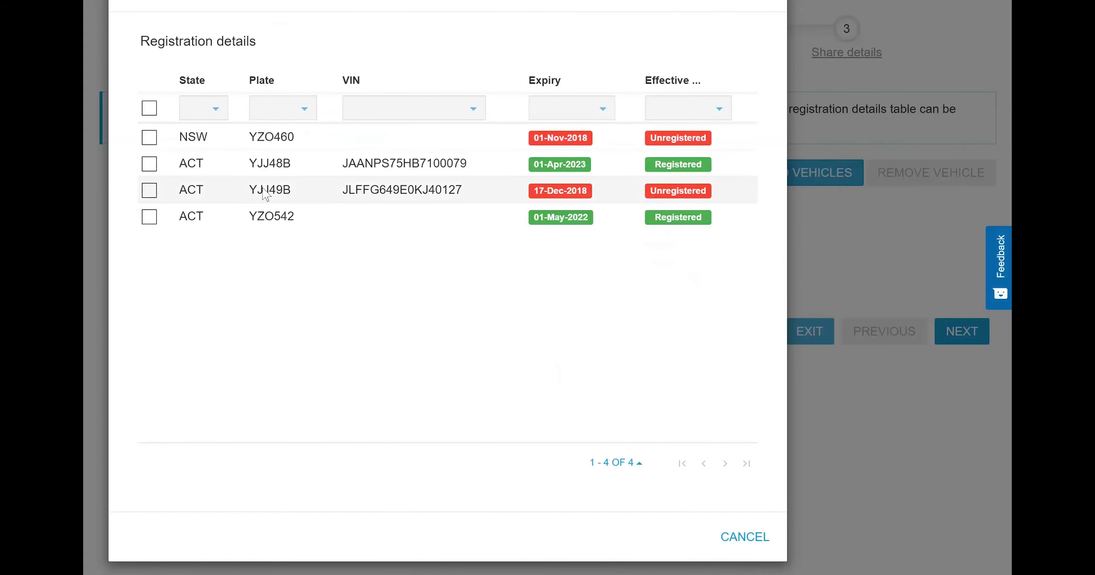
{"action": "left_click", "coordinate": [149, 137]}
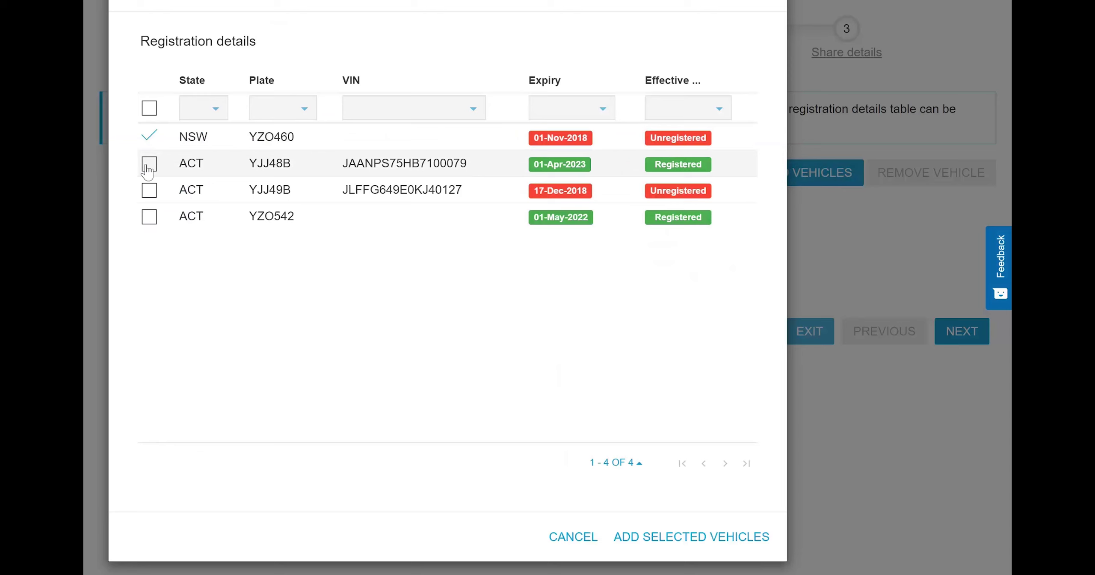
{"action": "left_click", "coordinate": [149, 164]}
{"action": "left_click", "coordinate": [150, 190]}
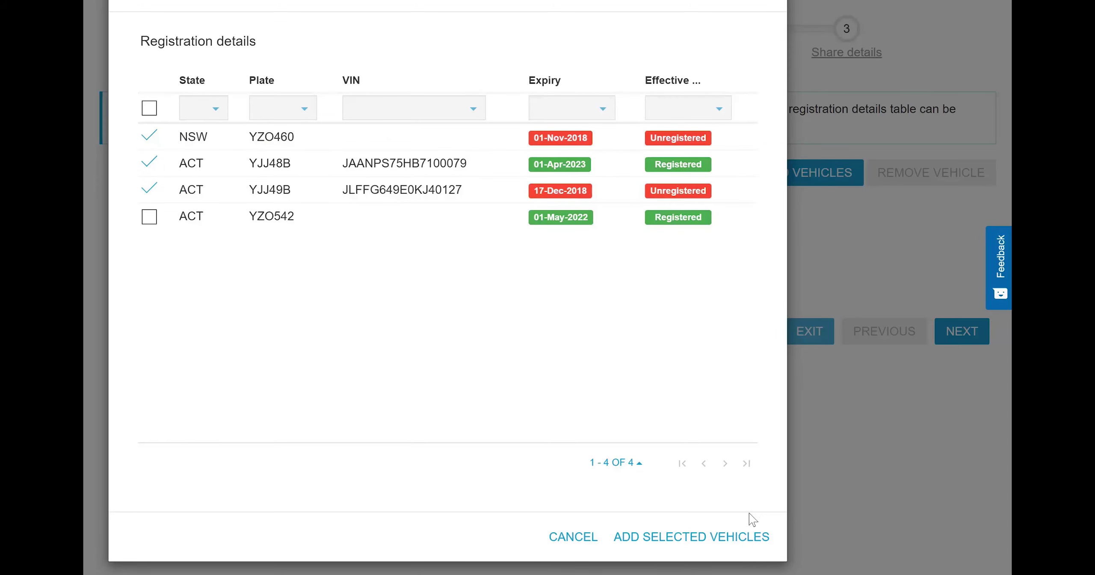
{"action": "left_click", "coordinate": [725, 547]}
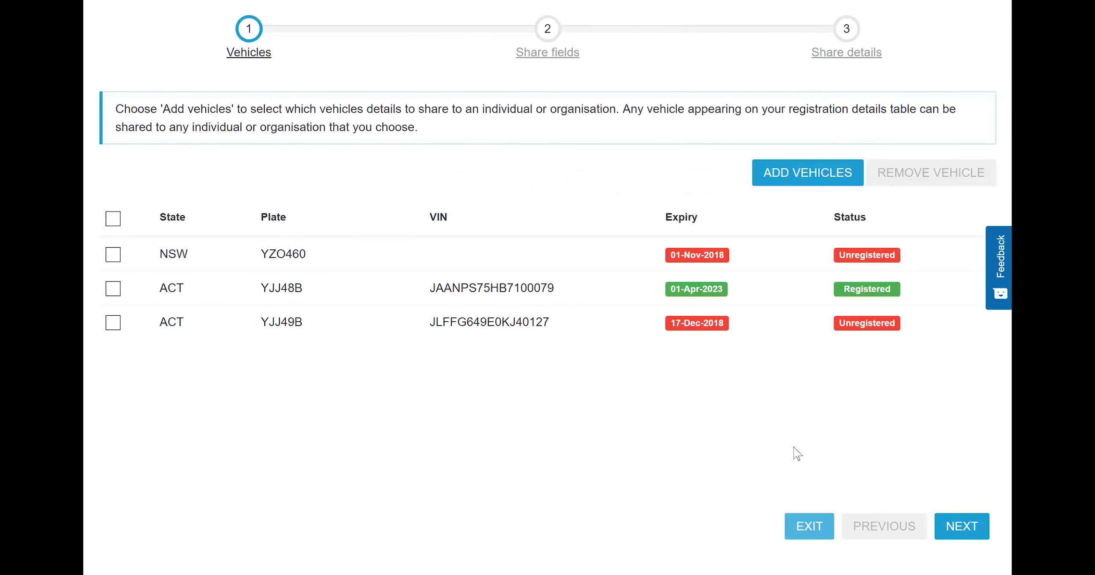
{"action": "left_click", "coordinate": [966, 526]}
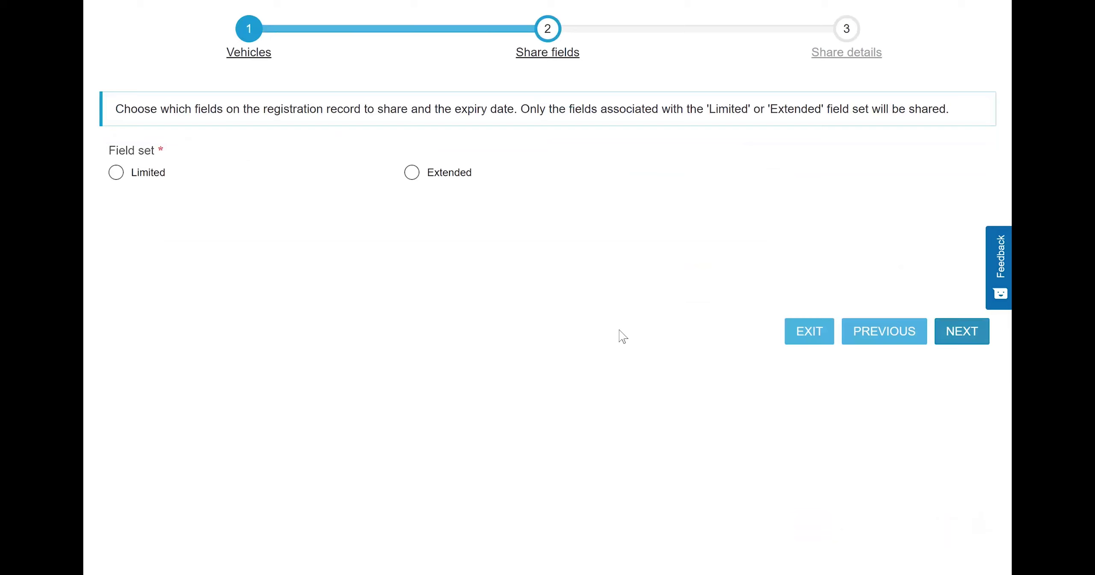
Compare the Limited and Extended field lists and settle on the Extended field set.
{"action": "left_click", "coordinate": [114, 172]}
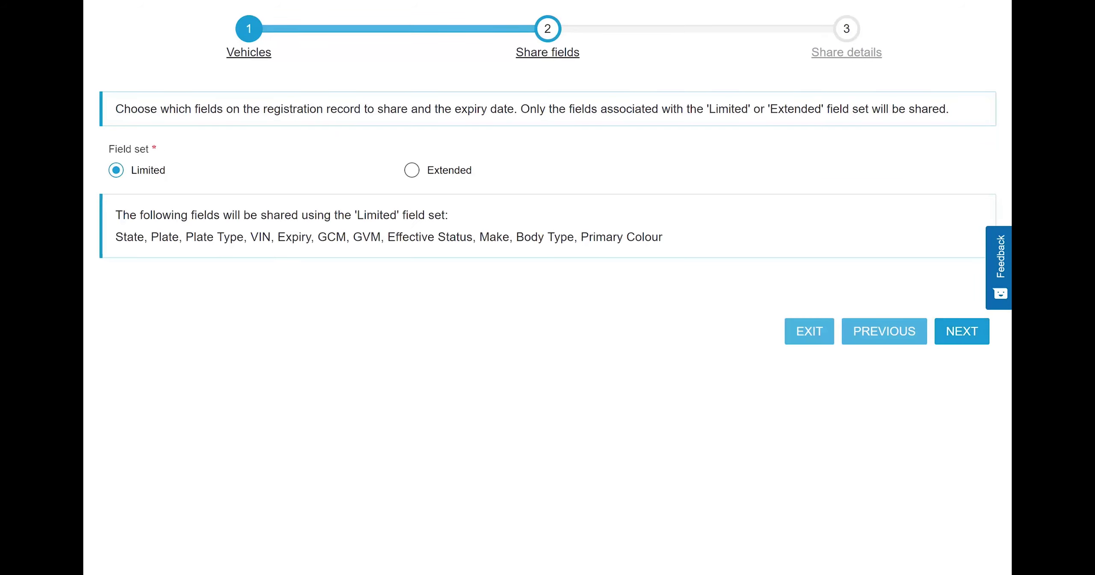
{"action": "left_click_drag", "start_coordinate": [114, 238], "coordinate": [699, 267]}
{"action": "left_click", "coordinate": [702, 265]}
{"action": "left_click", "coordinate": [413, 172]}
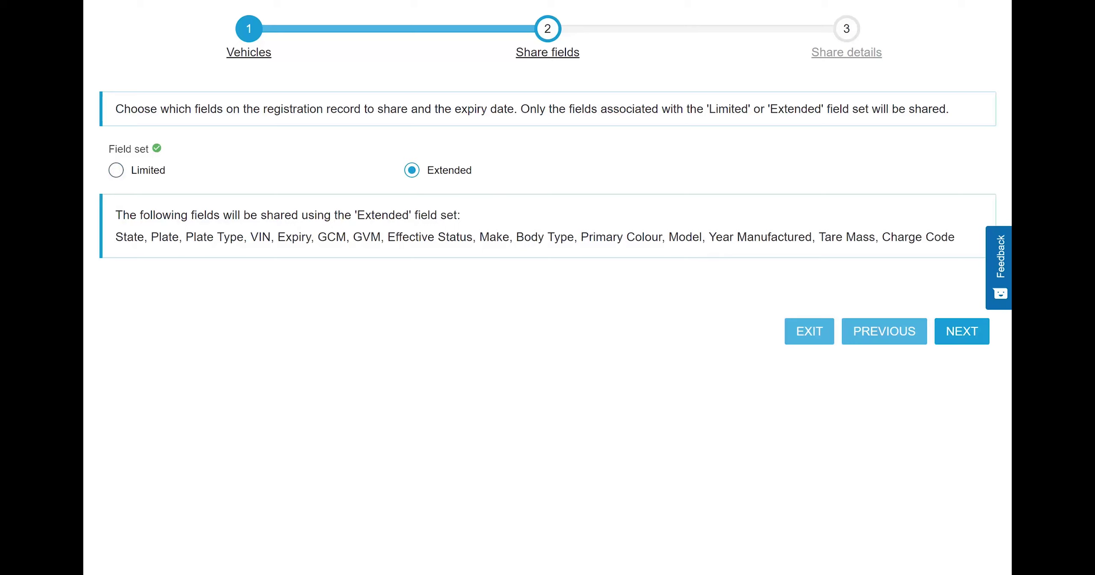
{"action": "left_click_drag", "start_coordinate": [116, 237], "coordinate": [978, 244]}
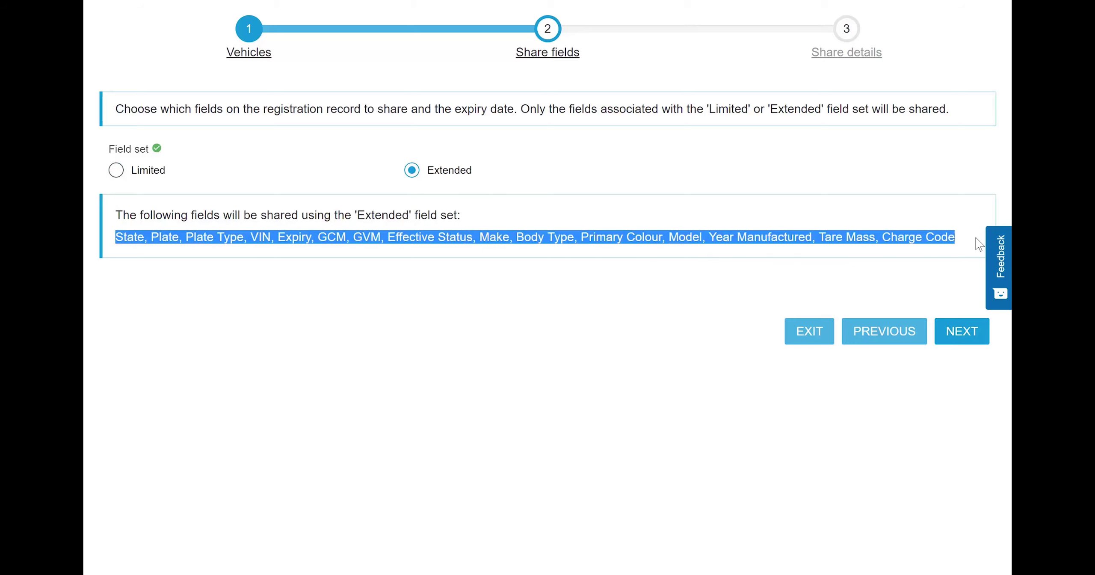
Enter the customer share number and set the expiry date to 28-Sep-2019.
{"action": "left_click", "coordinate": [960, 333]}
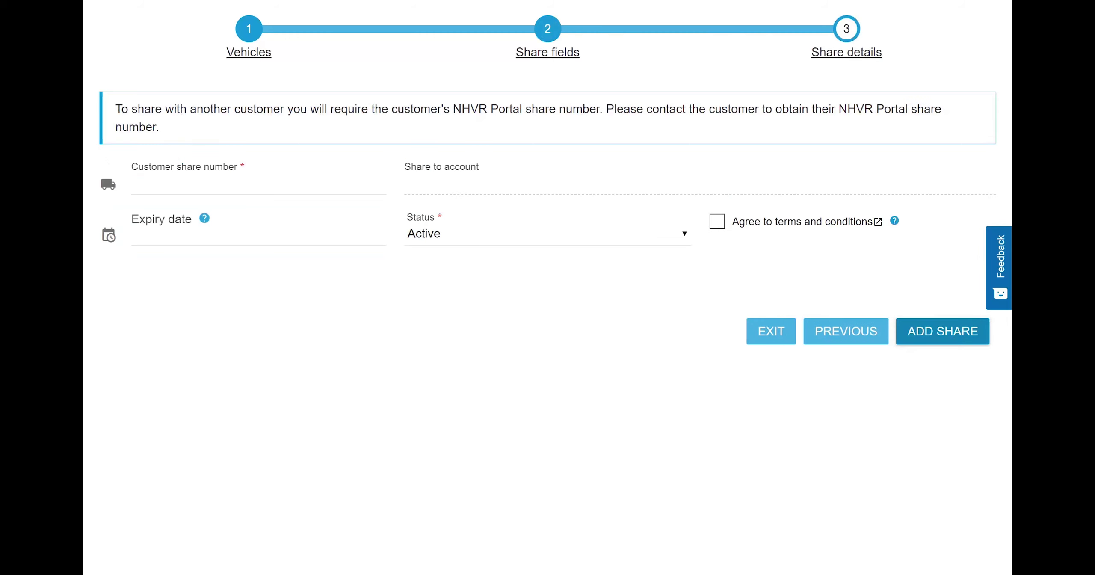
{"action": "left_click", "coordinate": [180, 184]}
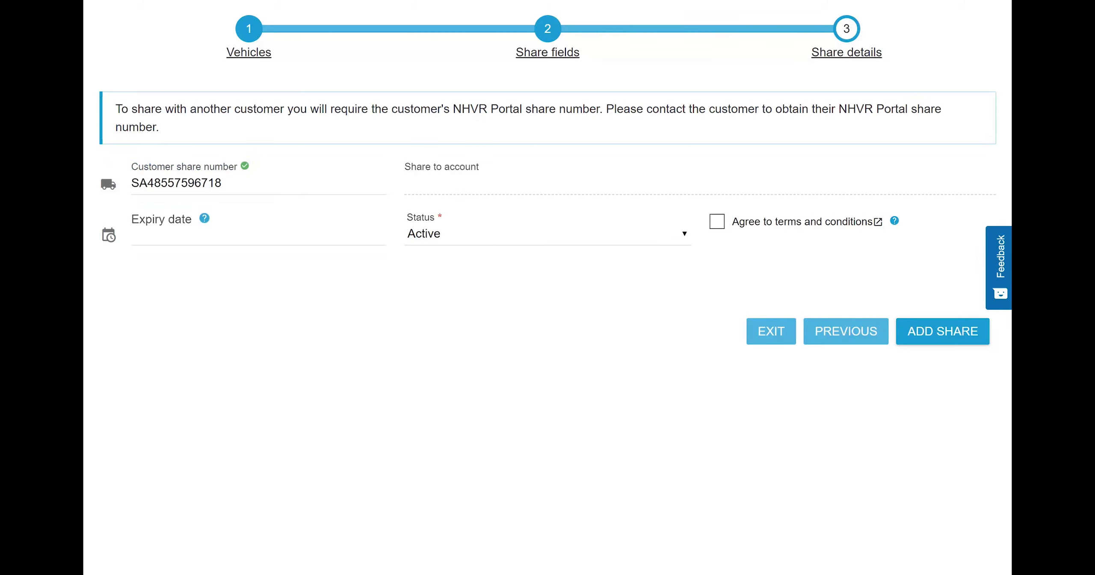
{"action": "key", "text": "Tab"}
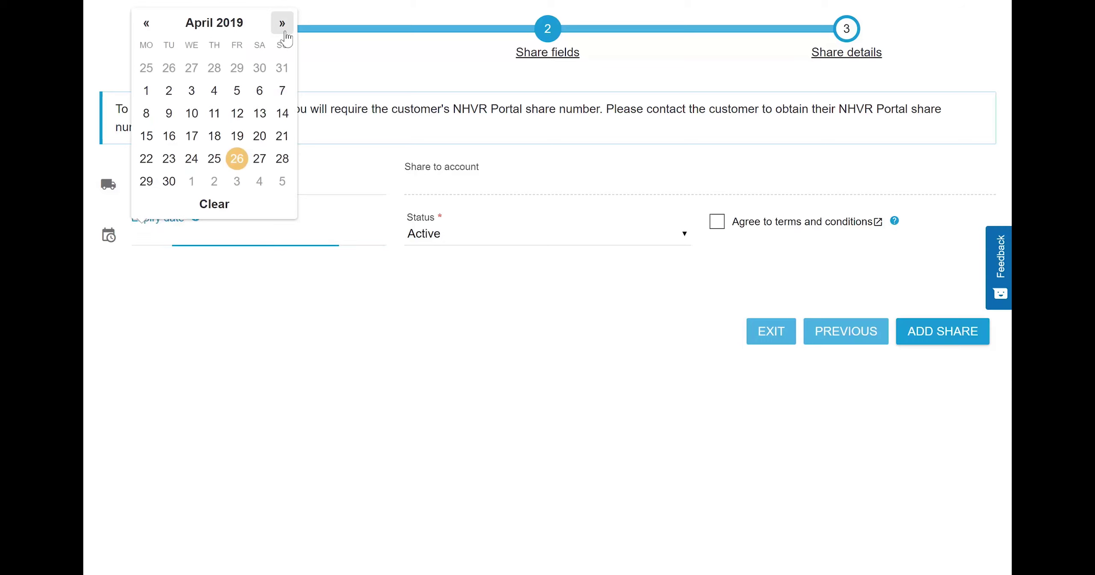
{"action": "left_click", "coordinate": [283, 23]}
{"action": "left_click", "coordinate": [283, 33]}
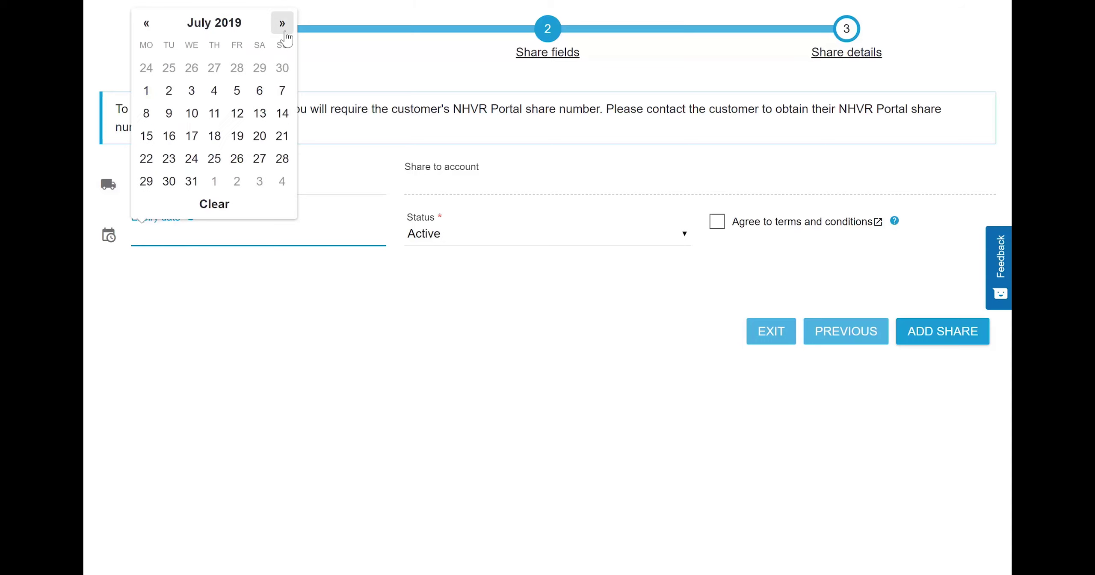
{"action": "left_click", "coordinate": [283, 33]}
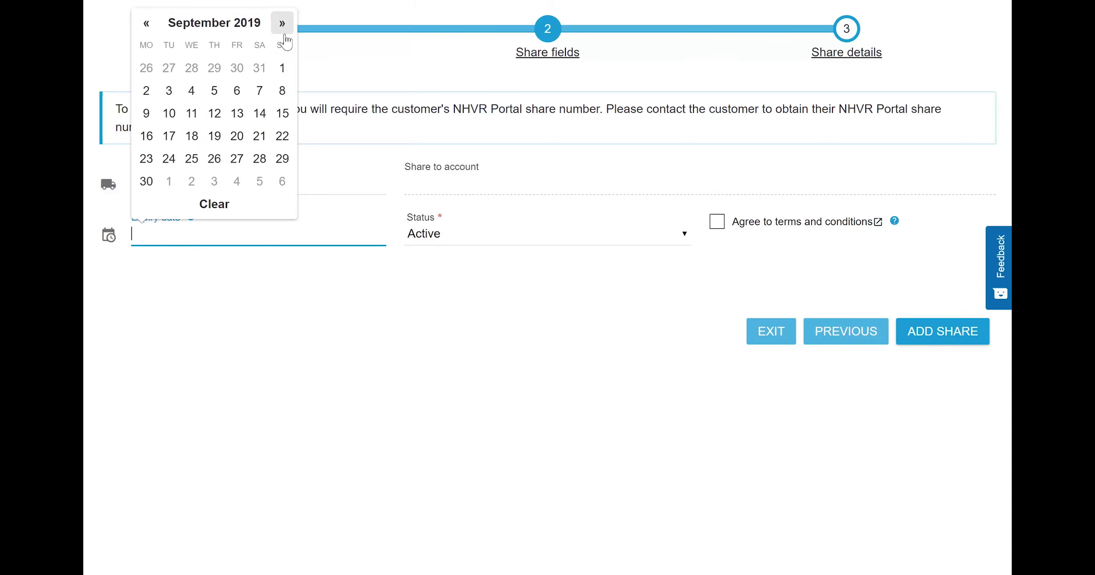
{"action": "left_click", "coordinate": [259, 158]}
Keep the share status Active and agree to the terms and conditions.
{"action": "left_click", "coordinate": [502, 239]}
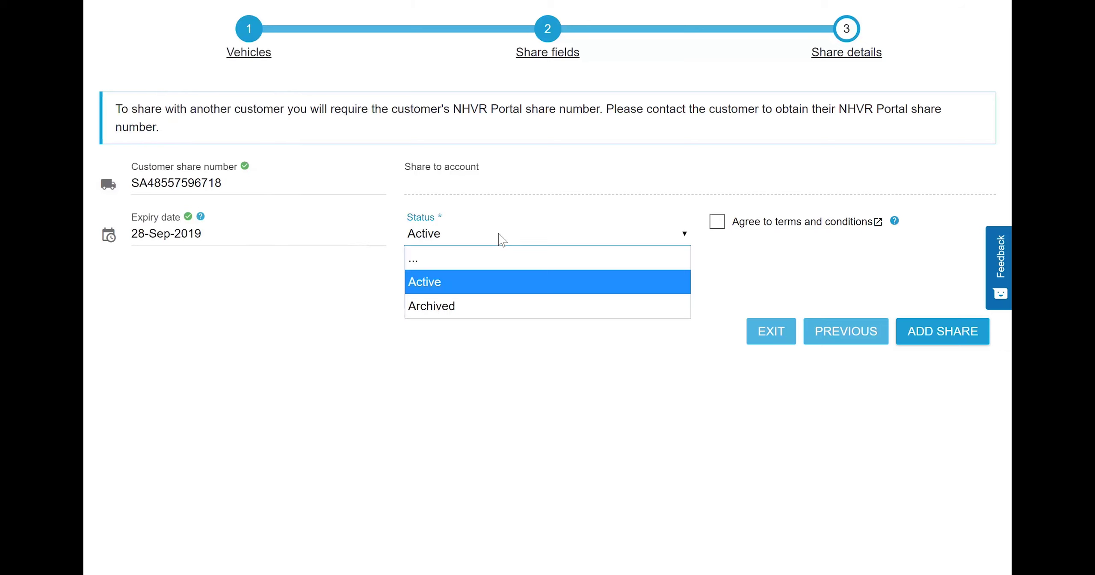
{"action": "left_click", "coordinate": [501, 240]}
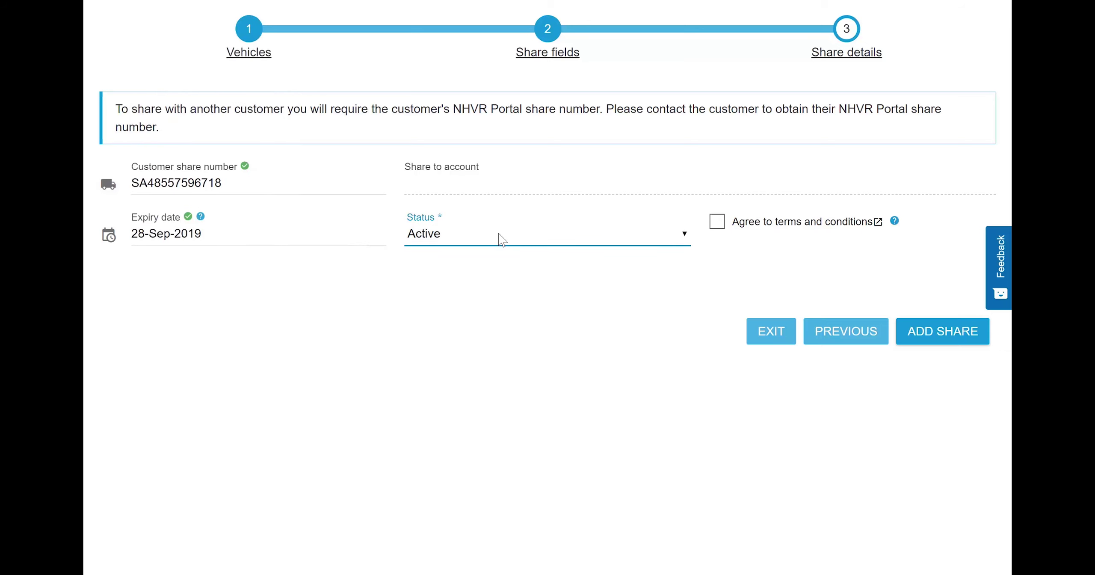
{"action": "left_click", "coordinate": [718, 222]}
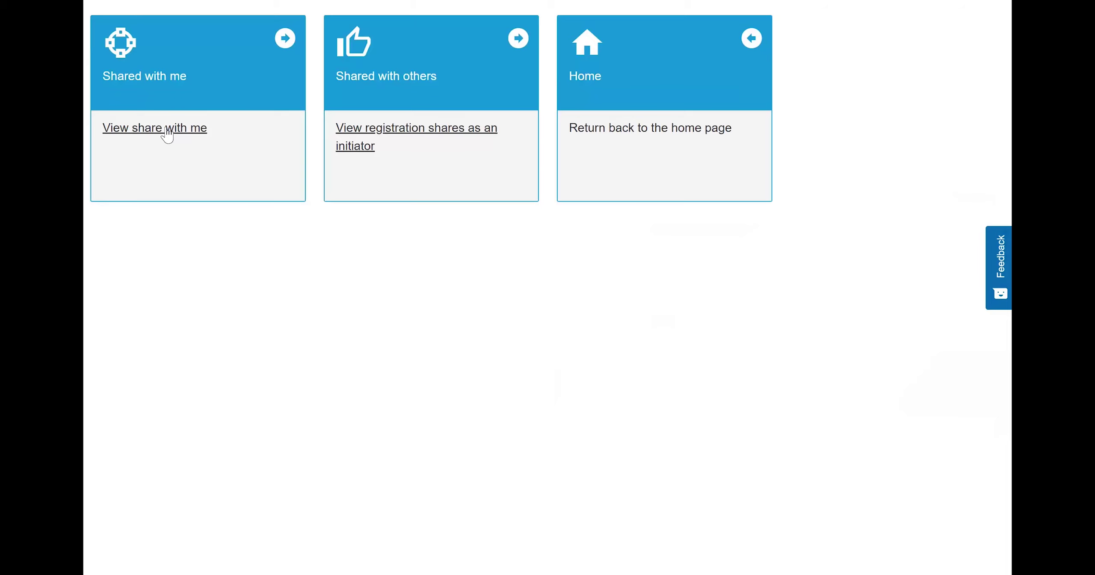
From Shared with me, email my share number to the recipient address.
{"action": "left_click", "coordinate": [168, 135]}
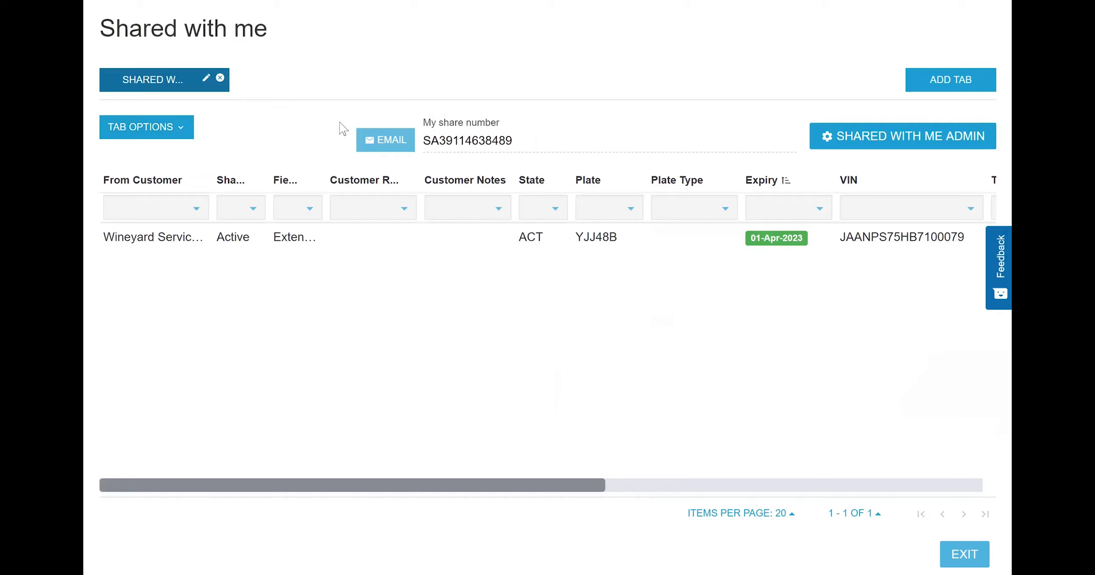
{"action": "left_click", "coordinate": [381, 141]}
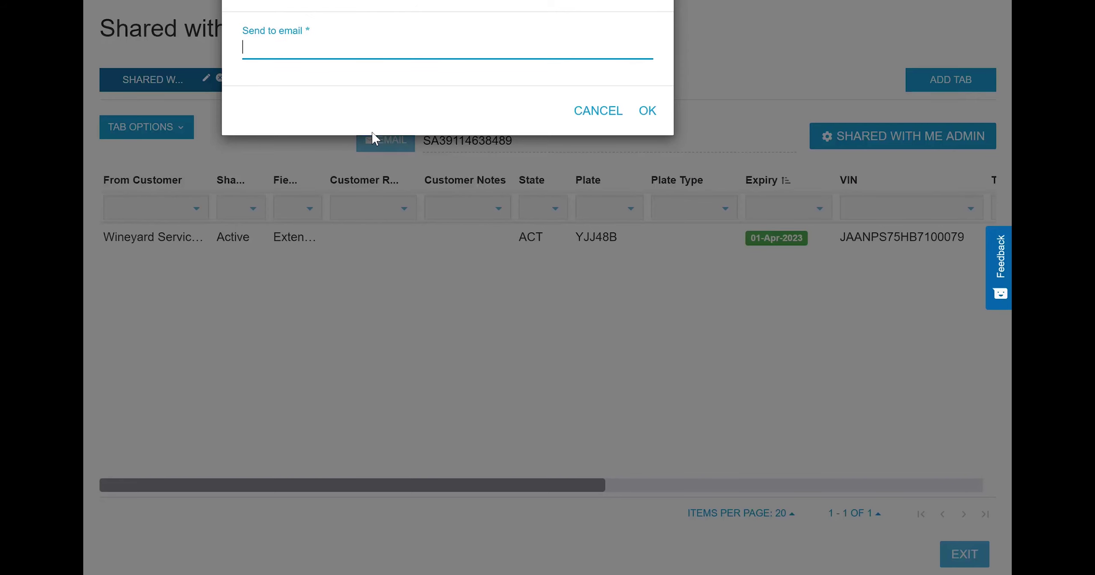
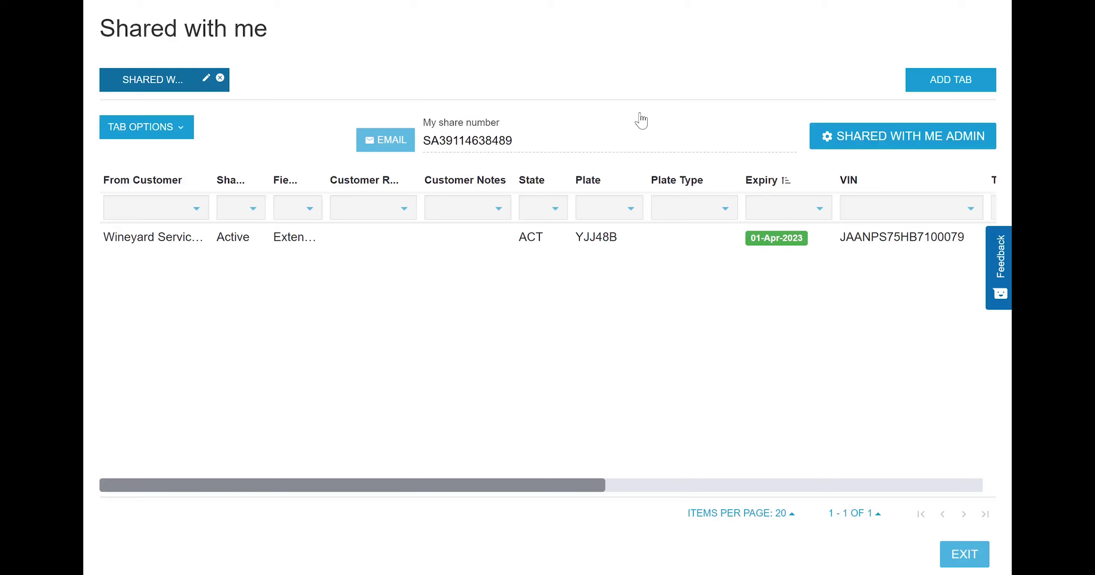
{"action": "left_click", "coordinate": [642, 115]}
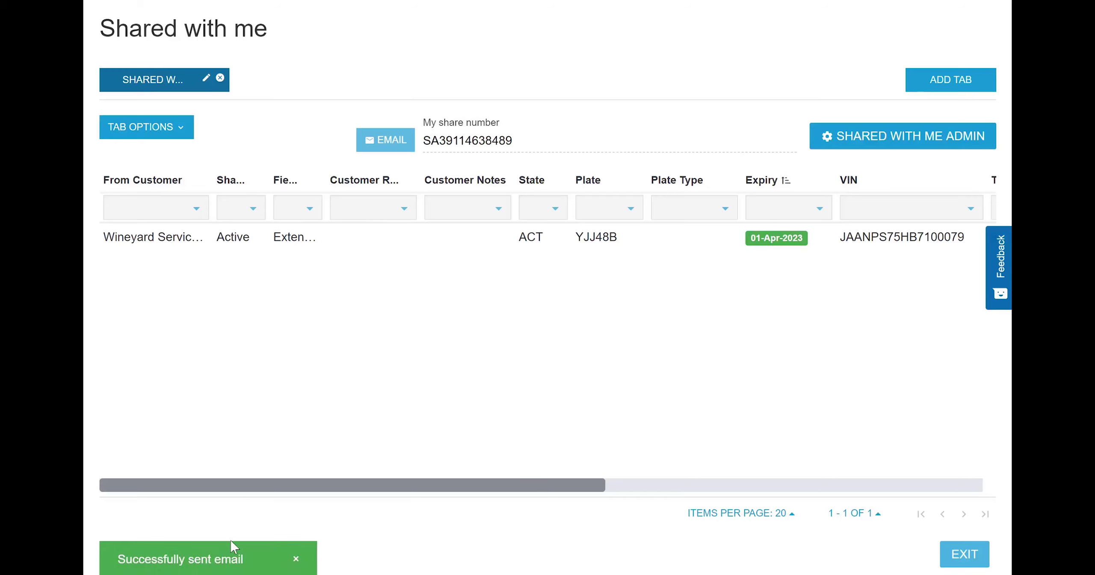
{"action": "left_click", "coordinate": [170, 243]}
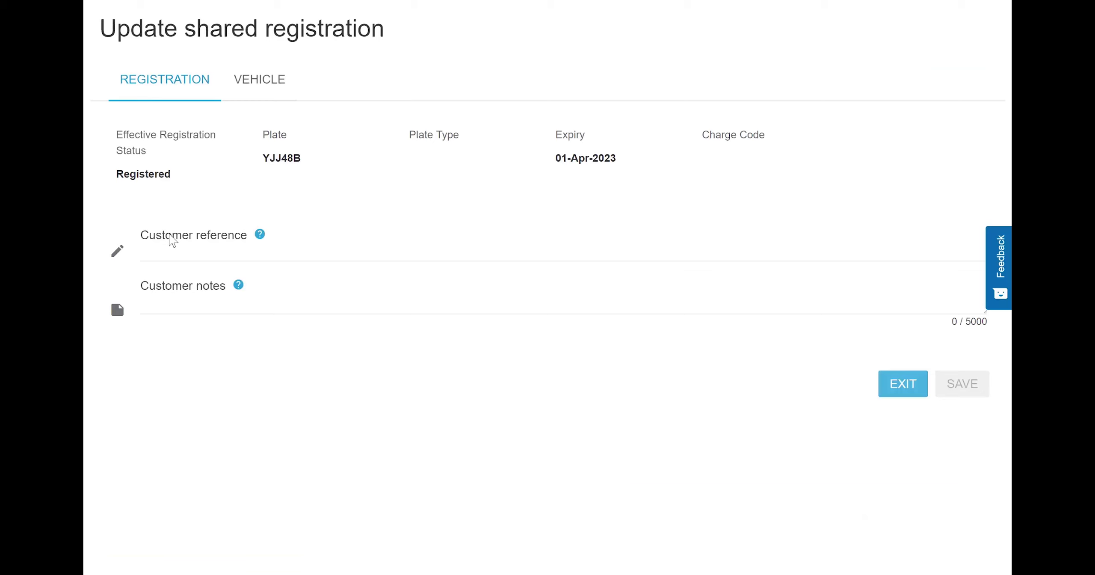
{"action": "left_click", "coordinate": [171, 245]}
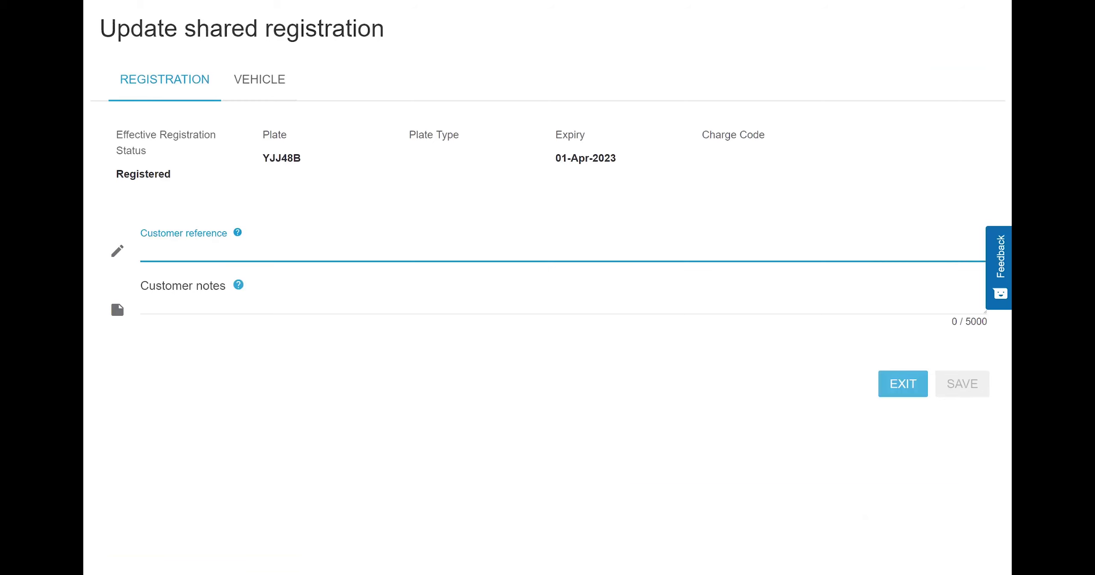
{"action": "type", "text": "Add notes h"}
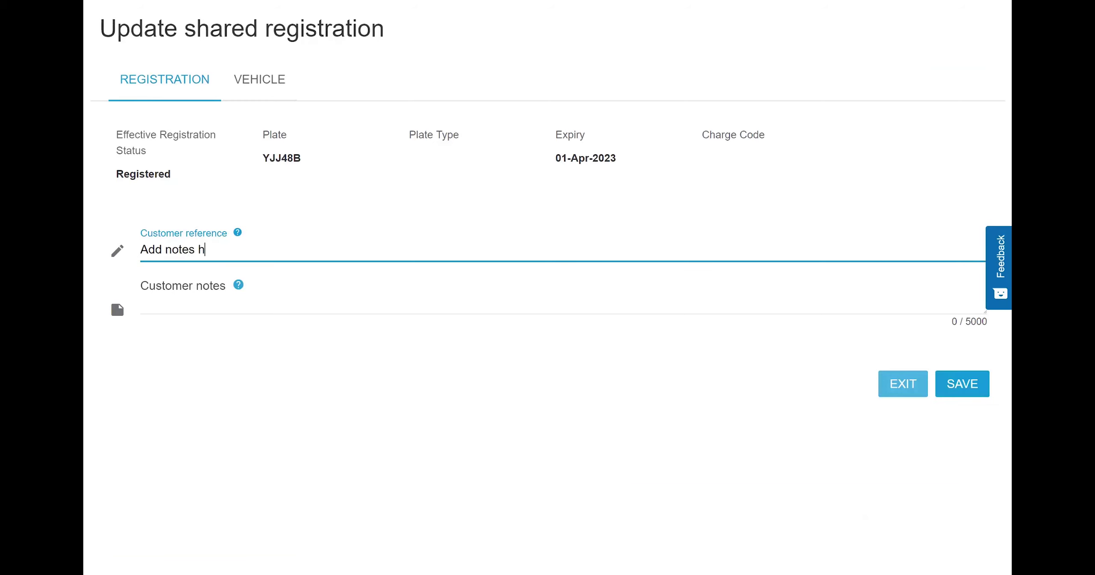
{"action": "type", "text": "ere"}
{"action": "left_click", "coordinate": [256, 81]}
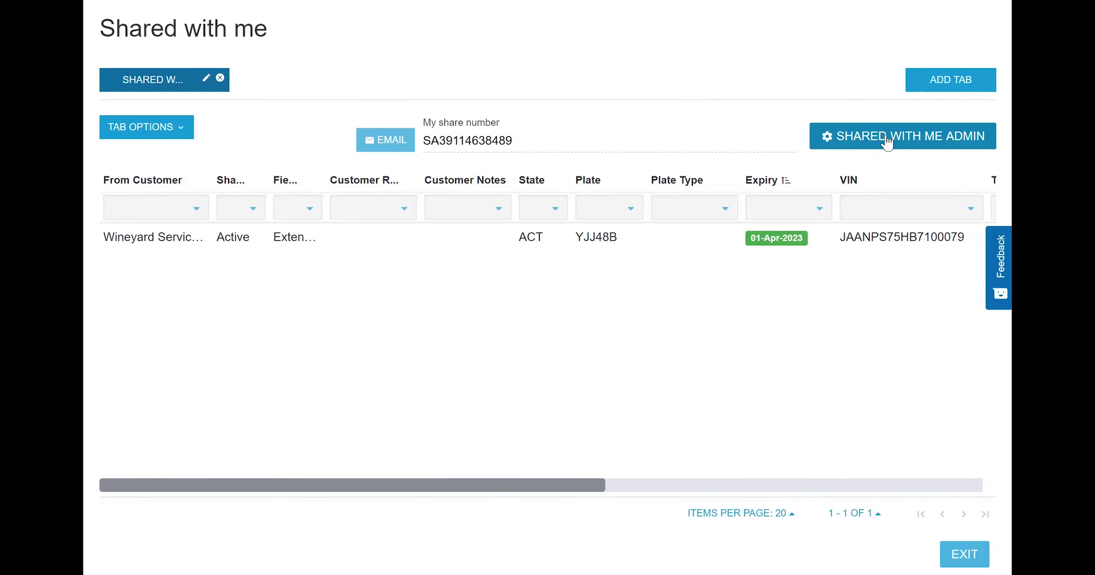
Review the customer account, Field set, Vehicle, Expiry date and View status column filters in Shared with me admin.
{"action": "left_click", "coordinate": [887, 142]}
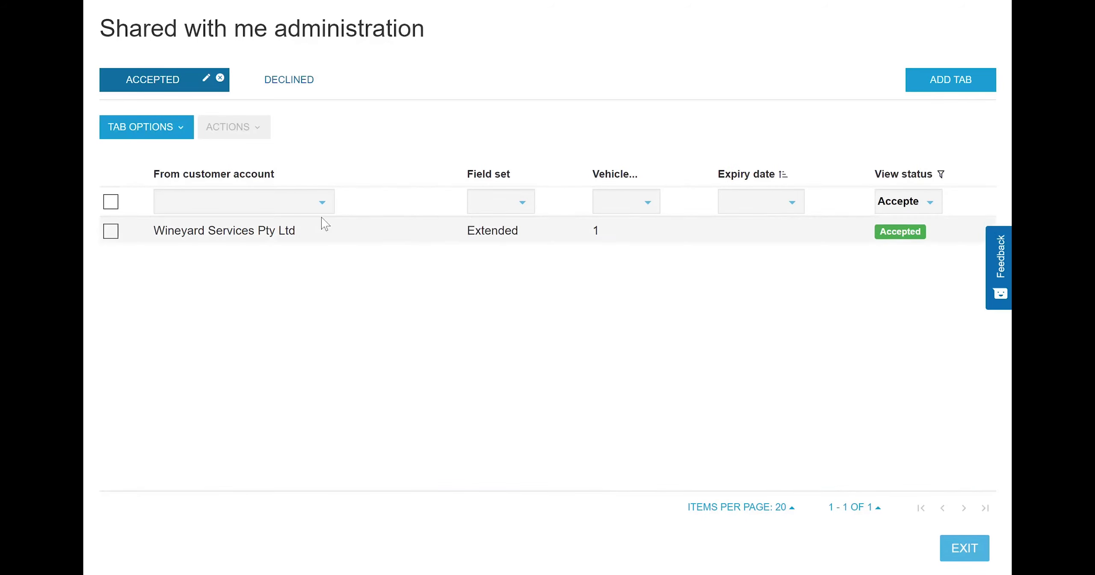
{"action": "left_click", "coordinate": [324, 205]}
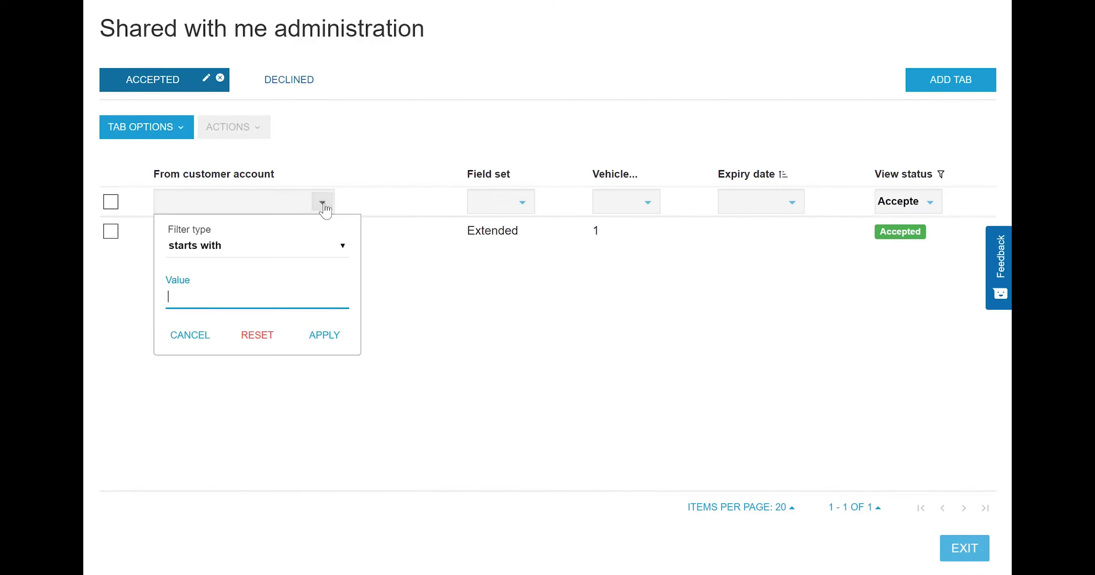
{"action": "left_click", "coordinate": [324, 205]}
{"action": "left_click", "coordinate": [524, 202]}
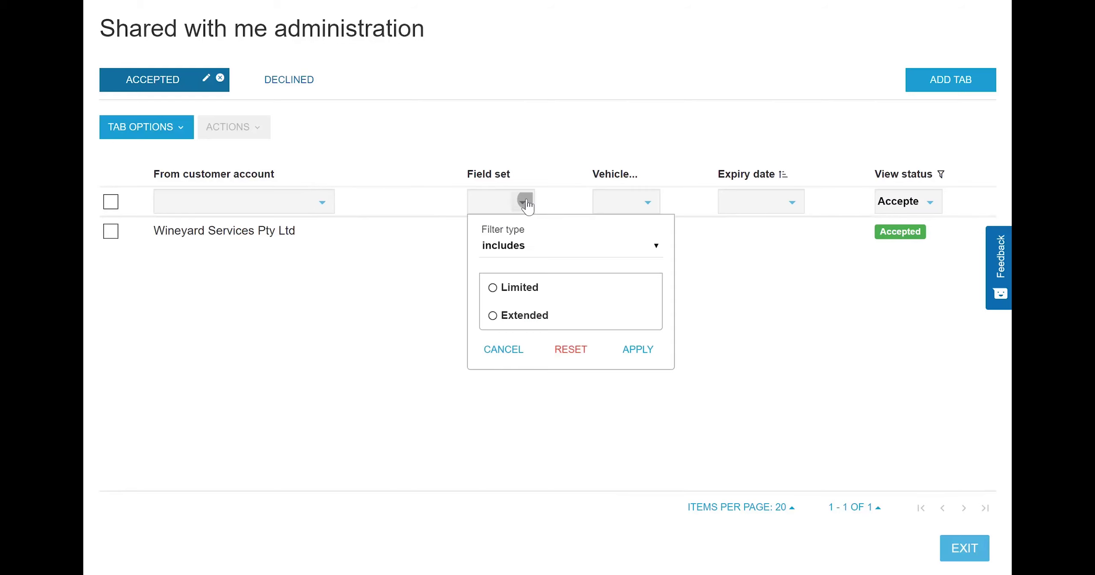
{"action": "left_click", "coordinate": [524, 204]}
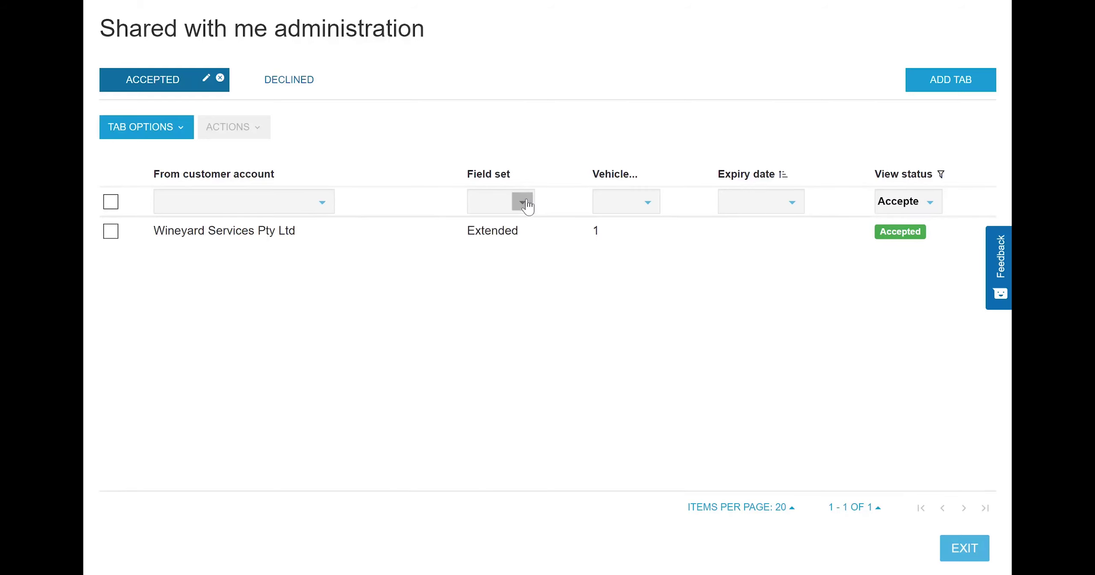
{"action": "left_click", "coordinate": [649, 206]}
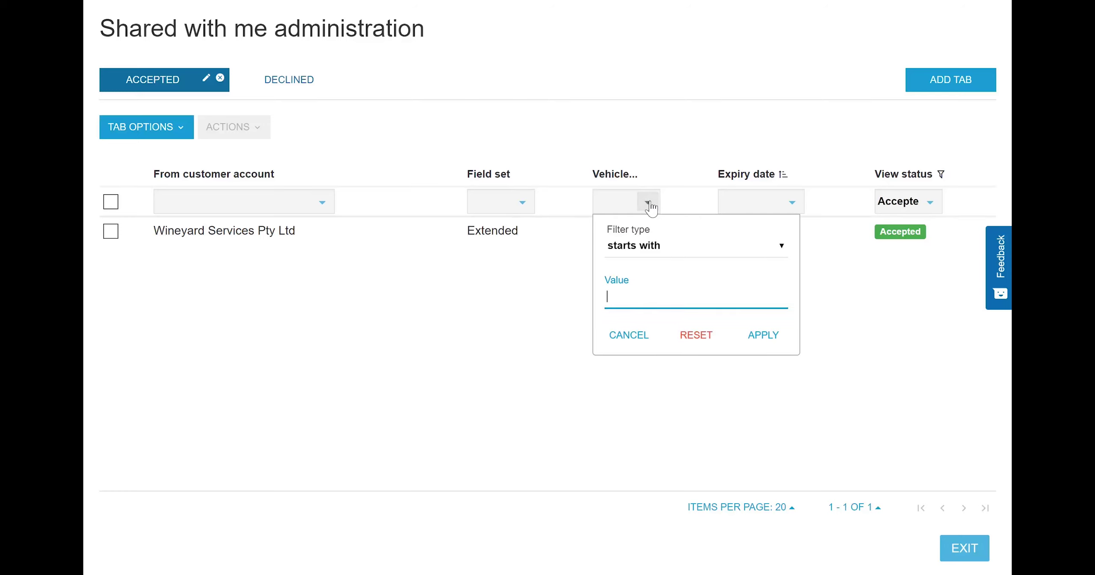
{"action": "left_click", "coordinate": [649, 206]}
{"action": "left_click", "coordinate": [793, 204]}
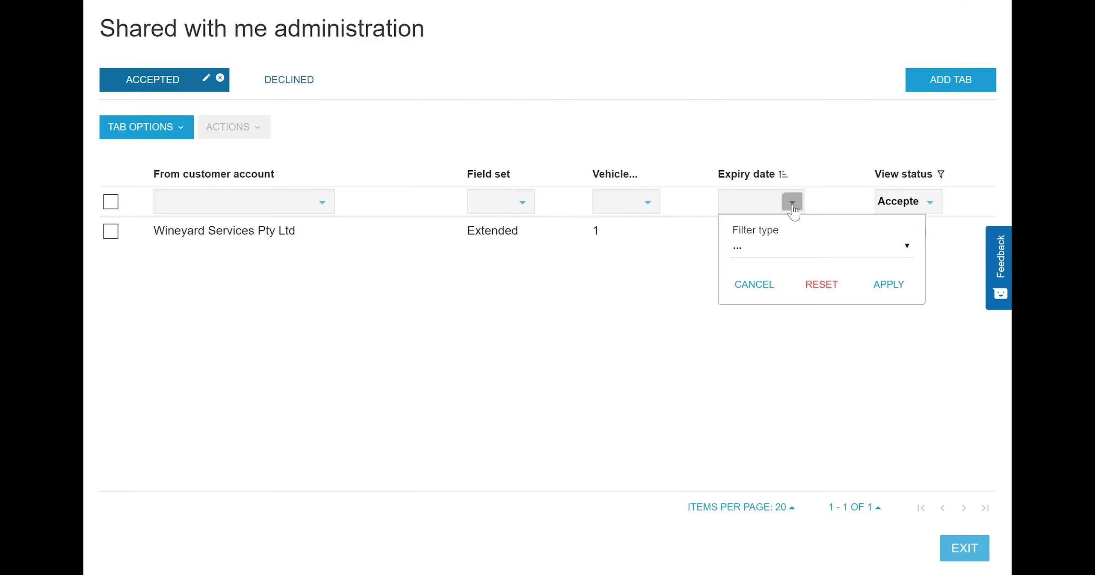
{"action": "left_click", "coordinate": [793, 206]}
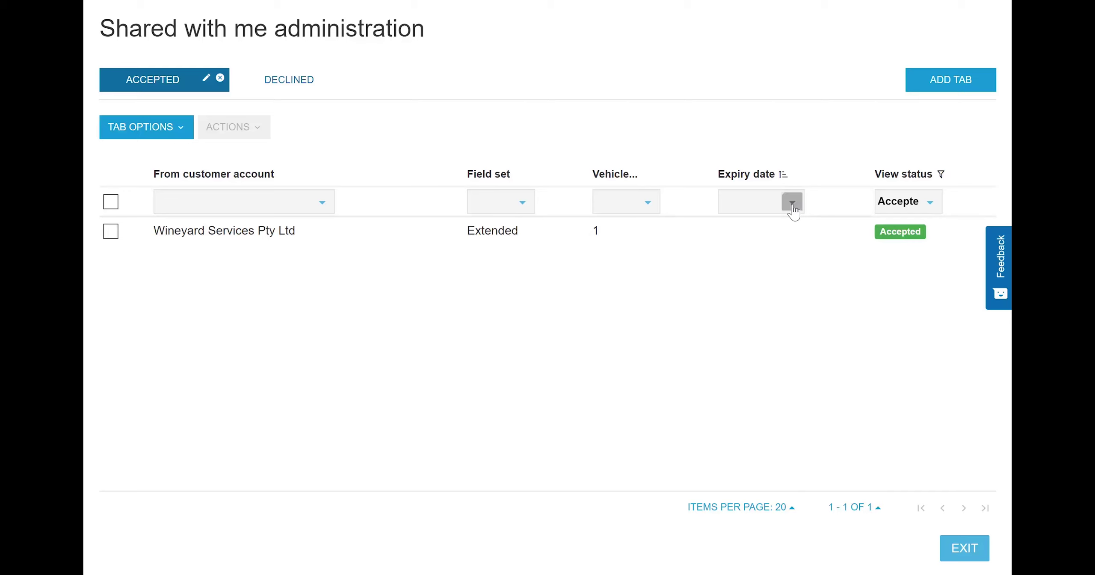
{"action": "left_click", "coordinate": [931, 204]}
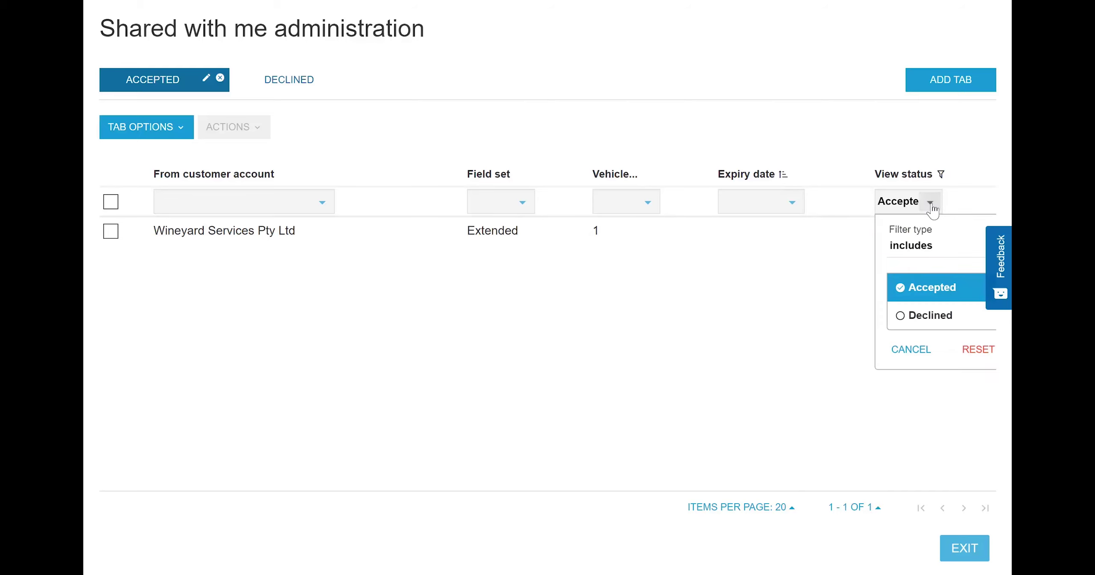
{"action": "left_click", "coordinate": [931, 206]}
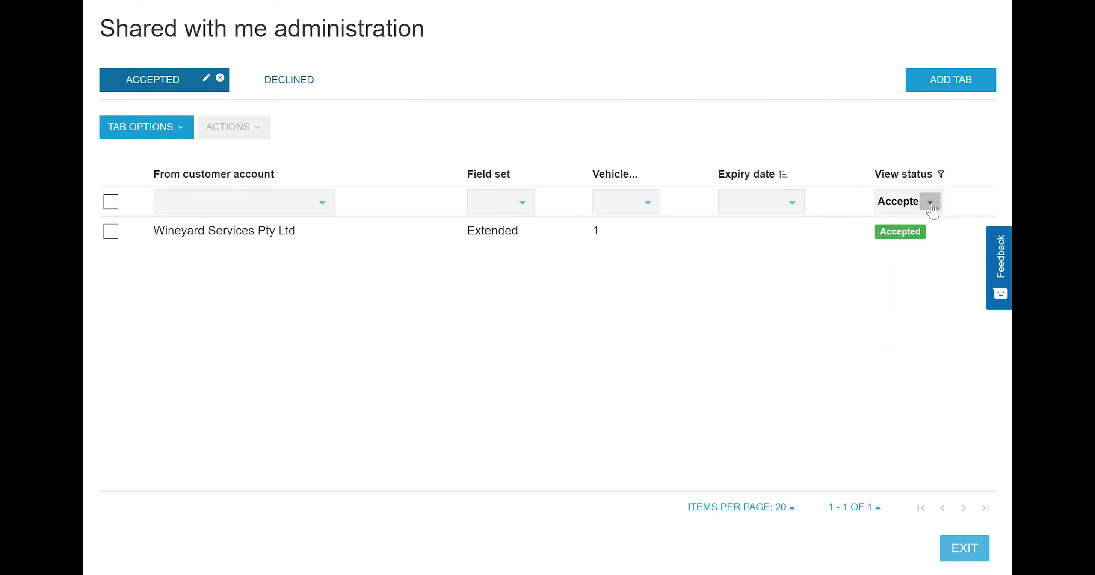